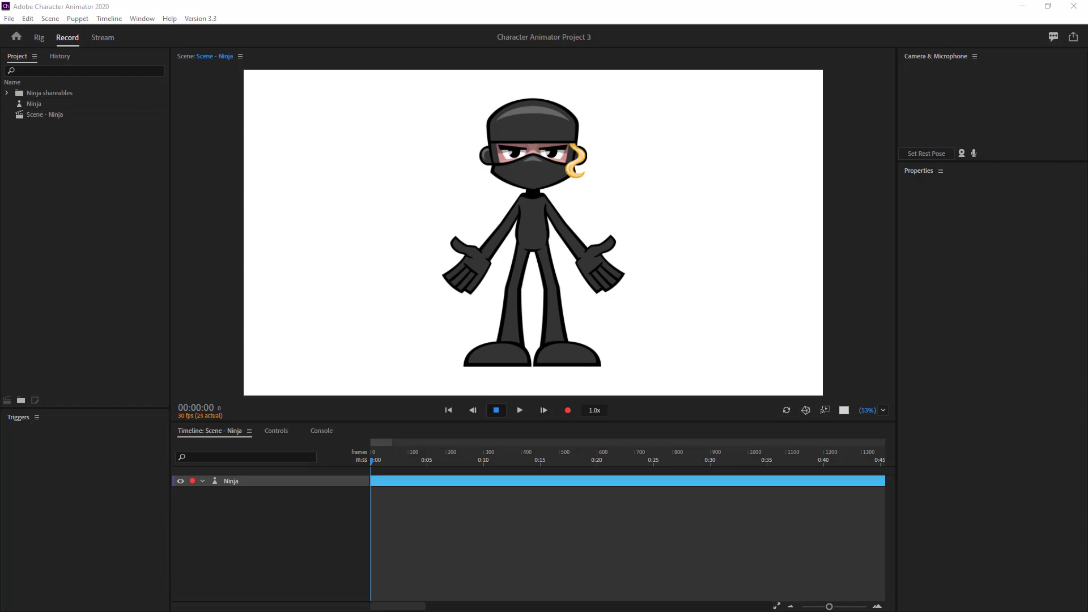
Step: Select the Ninja puppet in the Scene panel to list its behaviors and triggers
left_click(954, 228)
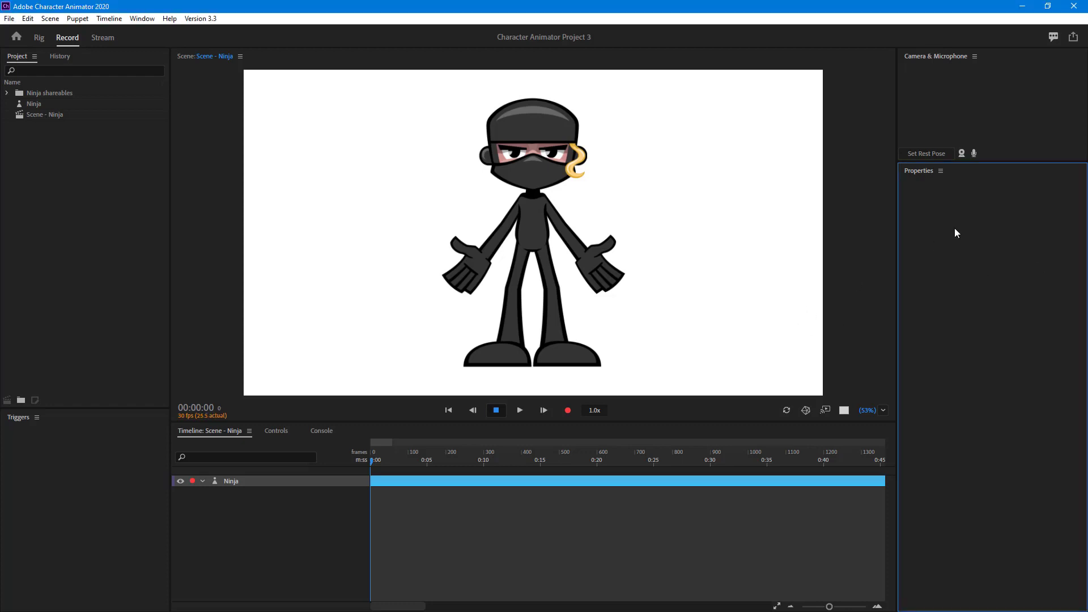
left_click(641, 246)
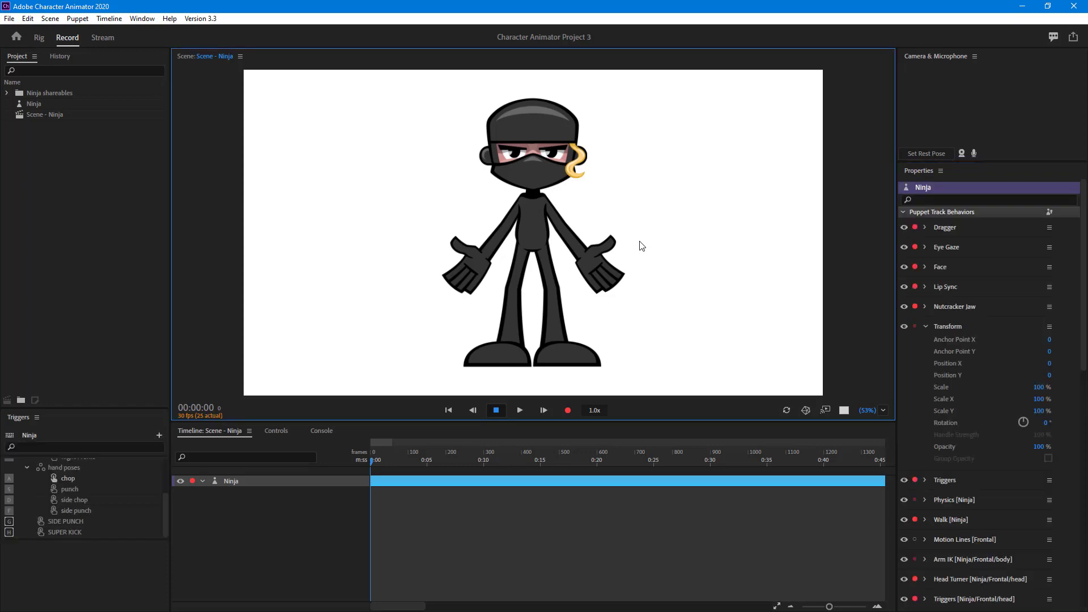
Step: Test the walk and arm drag, then record a take of the Ninja walking left and waving both hands
key("Left")
key("Left")
left_click_drag(593, 272, 624, 199)
left_click(569, 410)
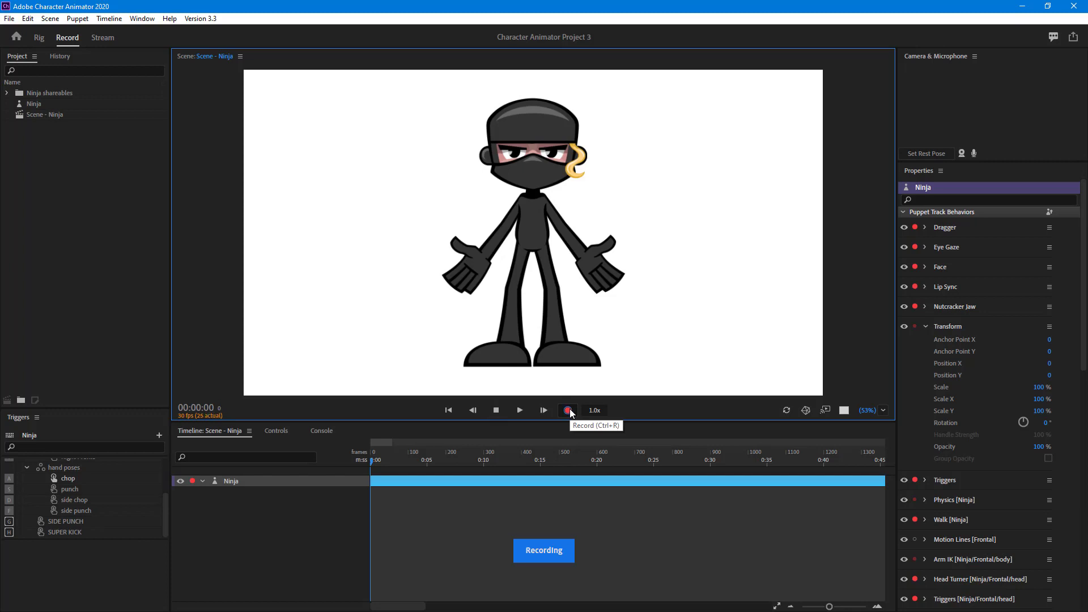
key("Left")
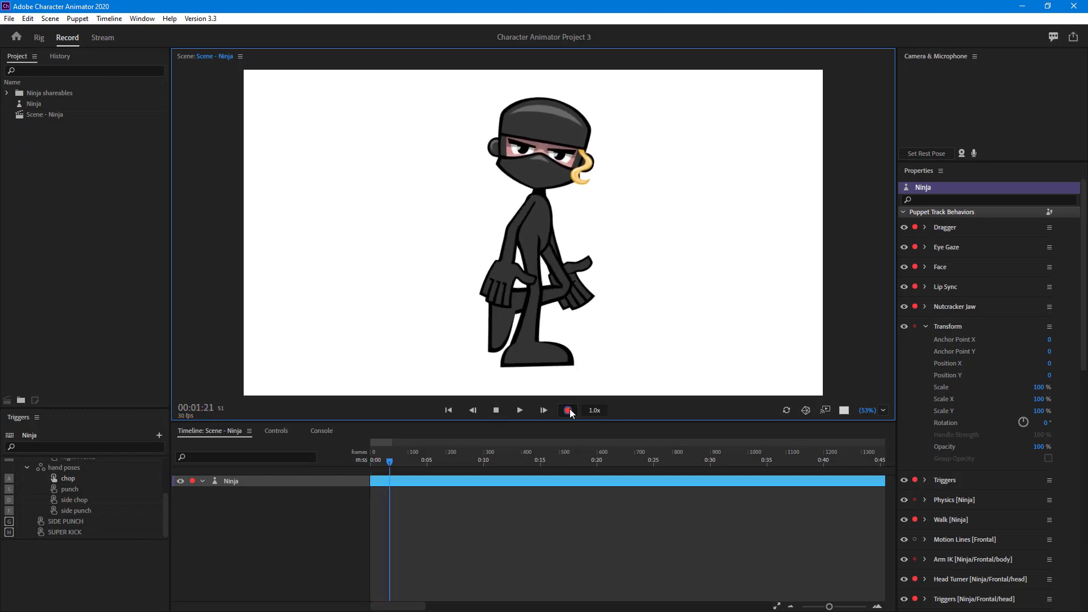
mouse_move(593, 259)
left_mouse_down()
mouse_move(615, 234)
mouse_move(603, 168)
mouse_move(572, 167)
mouse_move(608, 205)
mouse_move(609, 193)
mouse_move(590, 220)
left_mouse_up()
mouse_move(475, 271)
left_mouse_down()
mouse_move(455, 241)
mouse_move(482, 199)
mouse_move(462, 216)
mouse_move(489, 197)
mouse_move(442, 221)
left_mouse_up()
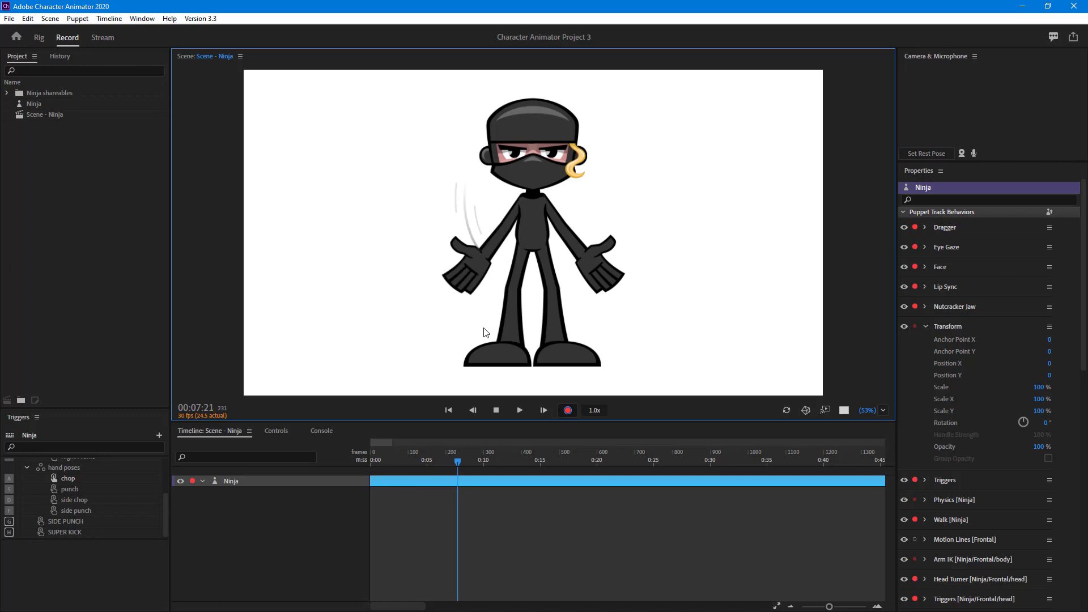
left_click(497, 410)
Step: Deselect the new takes and scrub the timeline to review the recording
left_click(456, 567)
left_click(410, 460)
left_click_drag(400, 460, 343, 470)
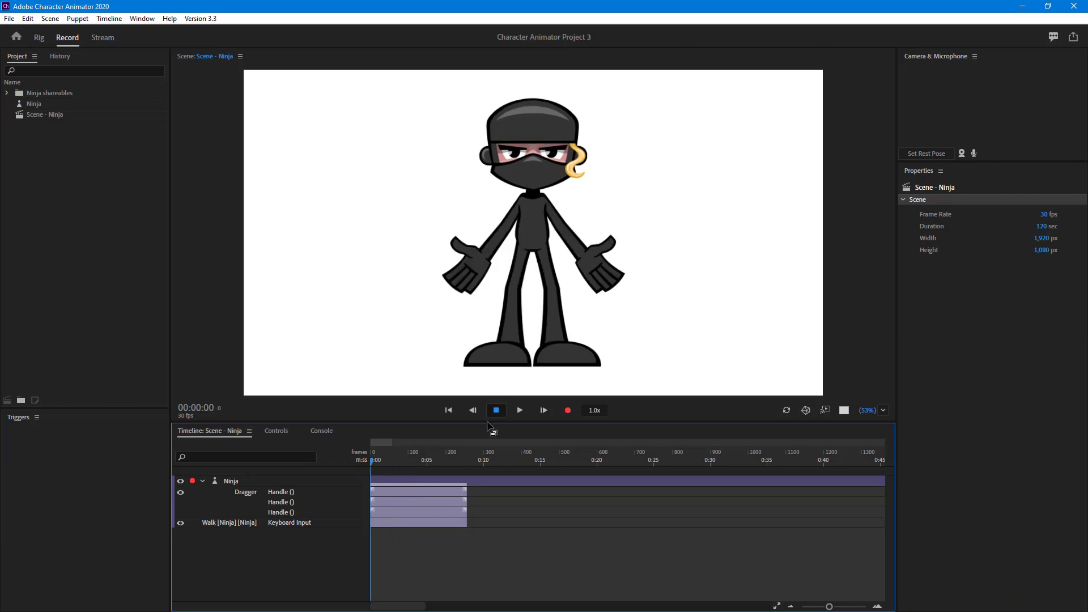
left_click(512, 412)
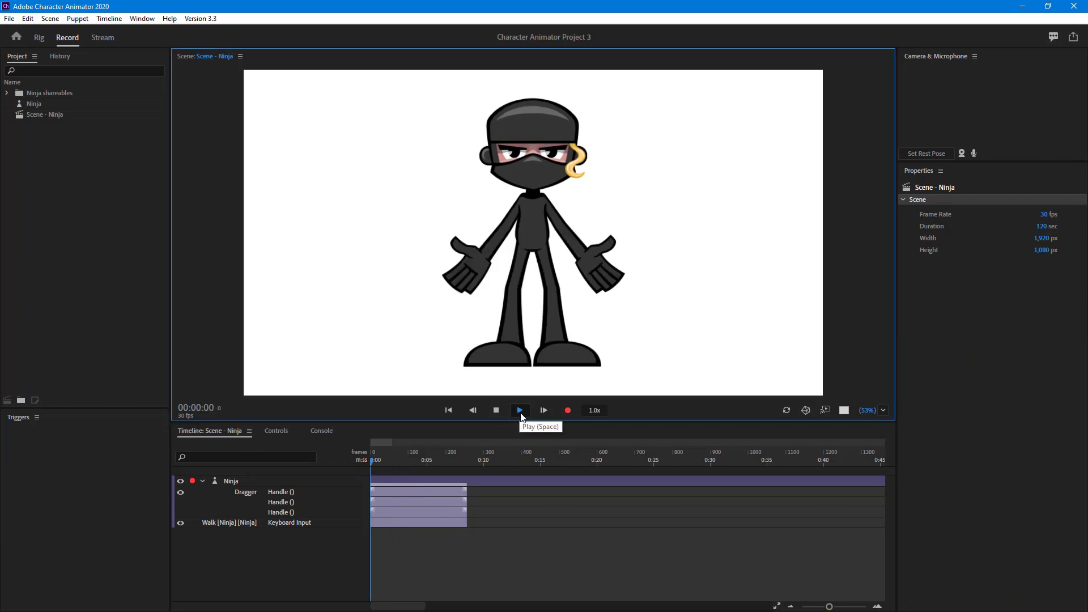
Step: Play back the recording, then shift the first Dragger handle take slightly earlier
left_click(516, 414)
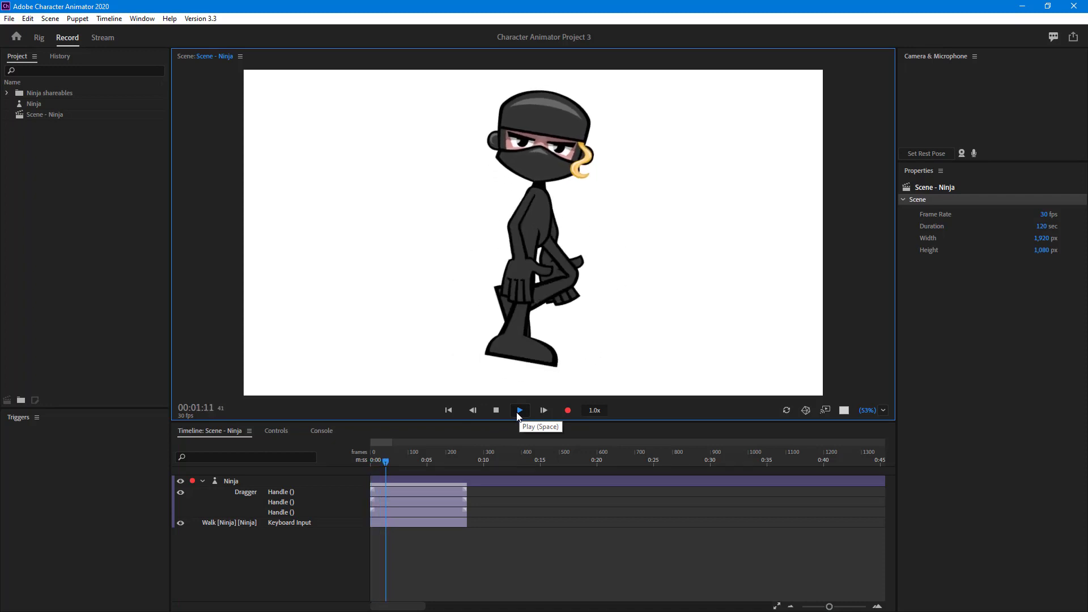
left_click(497, 409)
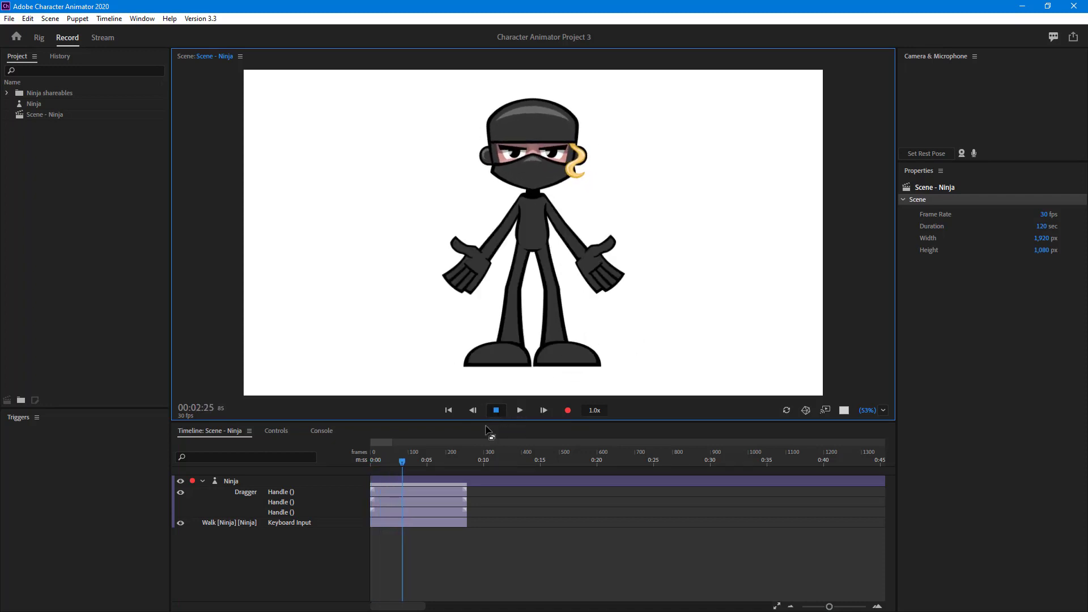
mouse_move(433, 487)
left_mouse_down()
mouse_move(388, 491)
mouse_move(448, 488)
mouse_move(417, 465)
mouse_move(379, 491)
mouse_move(410, 491)
mouse_move(422, 465)
mouse_move(434, 468)
left_mouse_up()
Step: Trim the second handle take and move it to start at the wave's playhead position
left_click(422, 498)
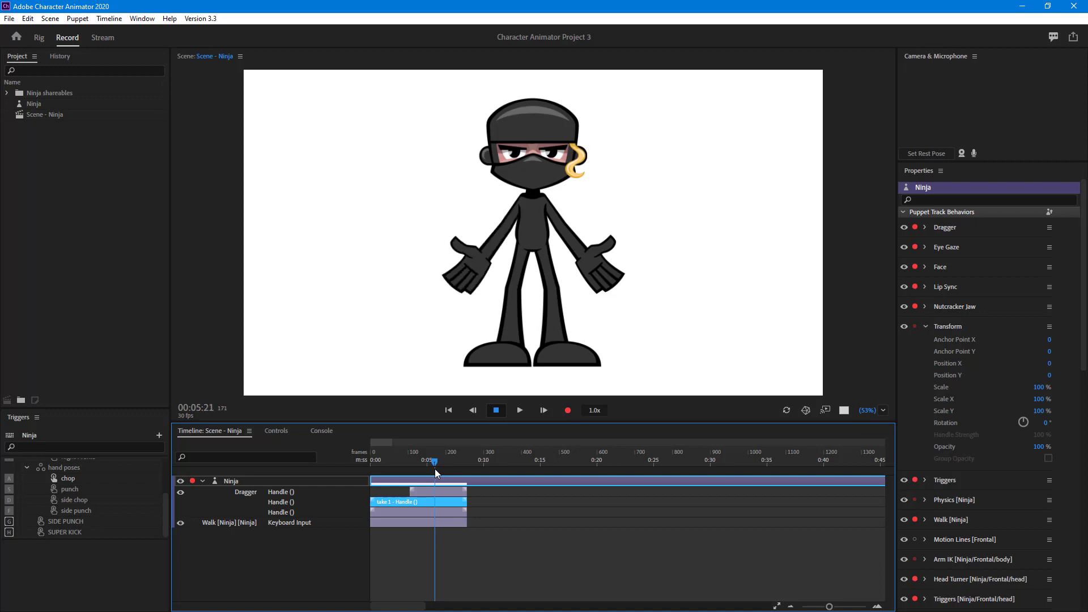
left_click_drag(372, 502, 435, 502)
left_click_drag(830, 607, 839, 608)
left_click_drag(412, 462, 499, 490)
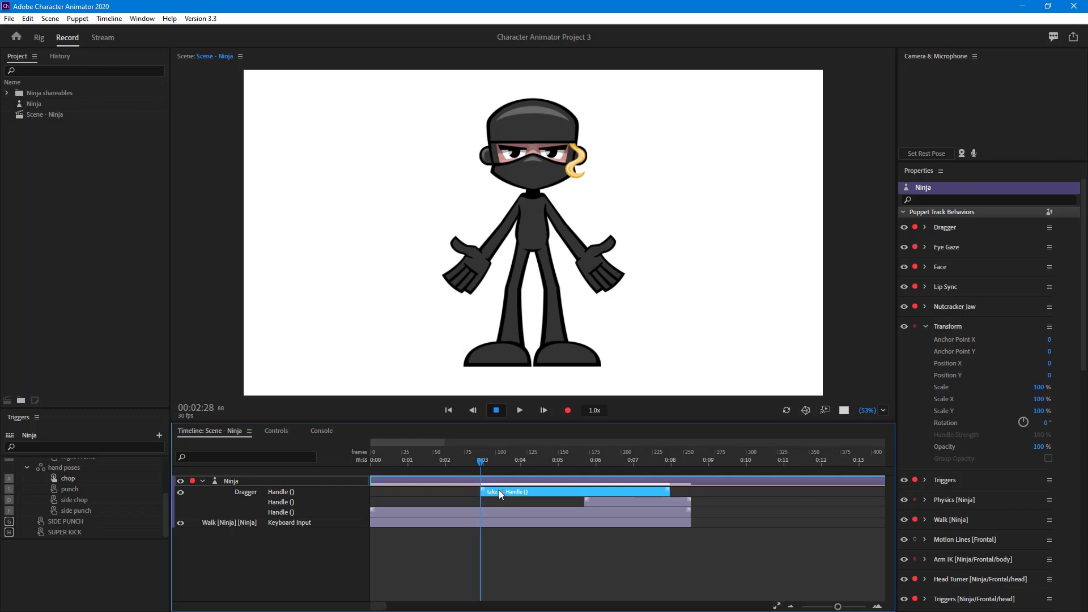
left_click_drag(599, 499, 493, 504)
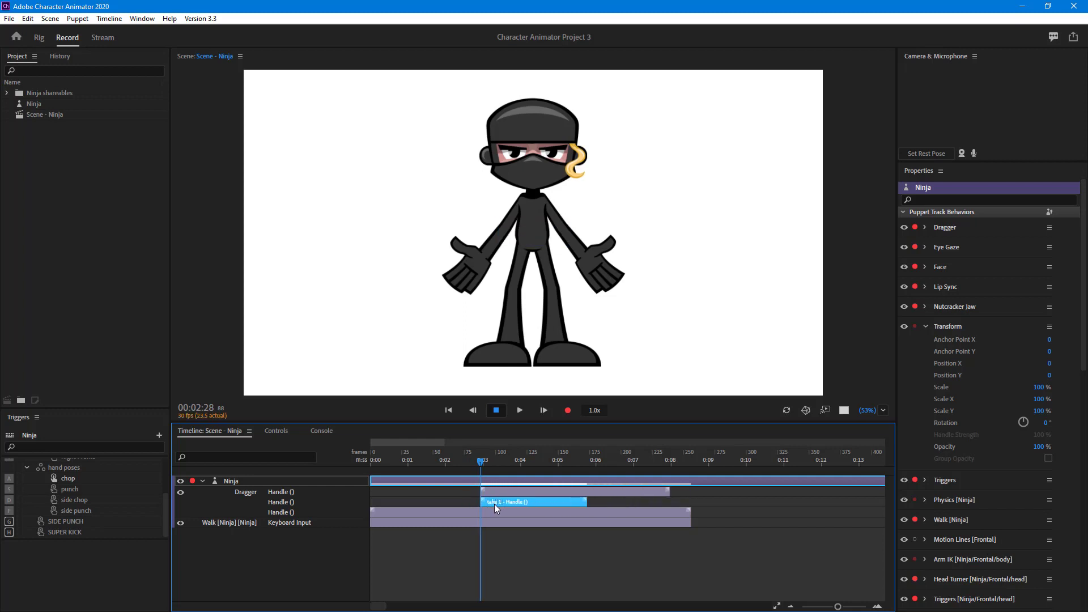
Step: Rewind to the start and play back the edited takes
left_click_drag(398, 465, 363, 443)
left_click(517, 410)
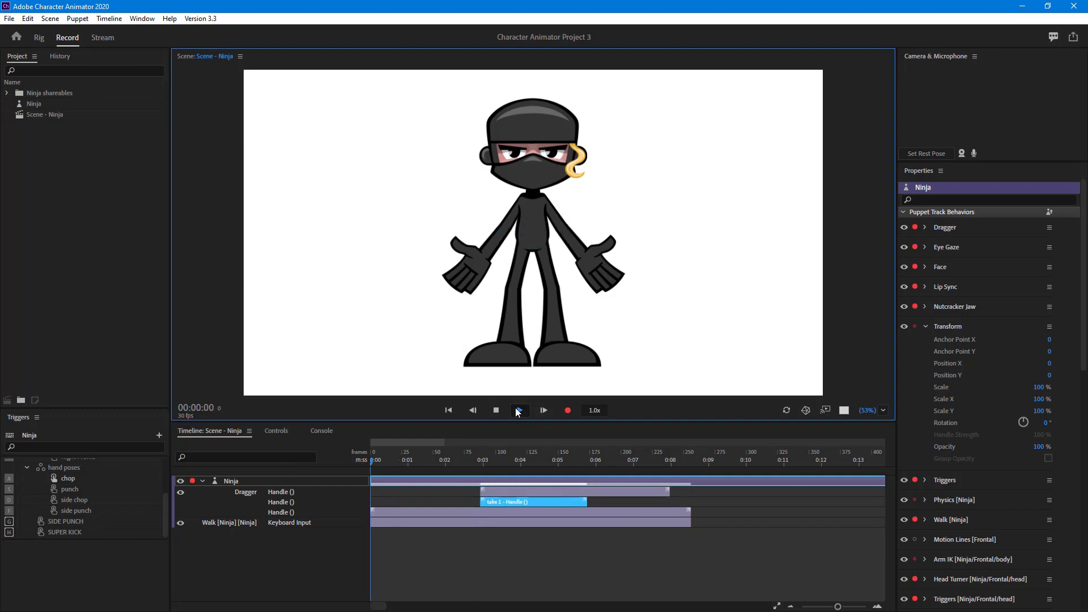
left_click(517, 411)
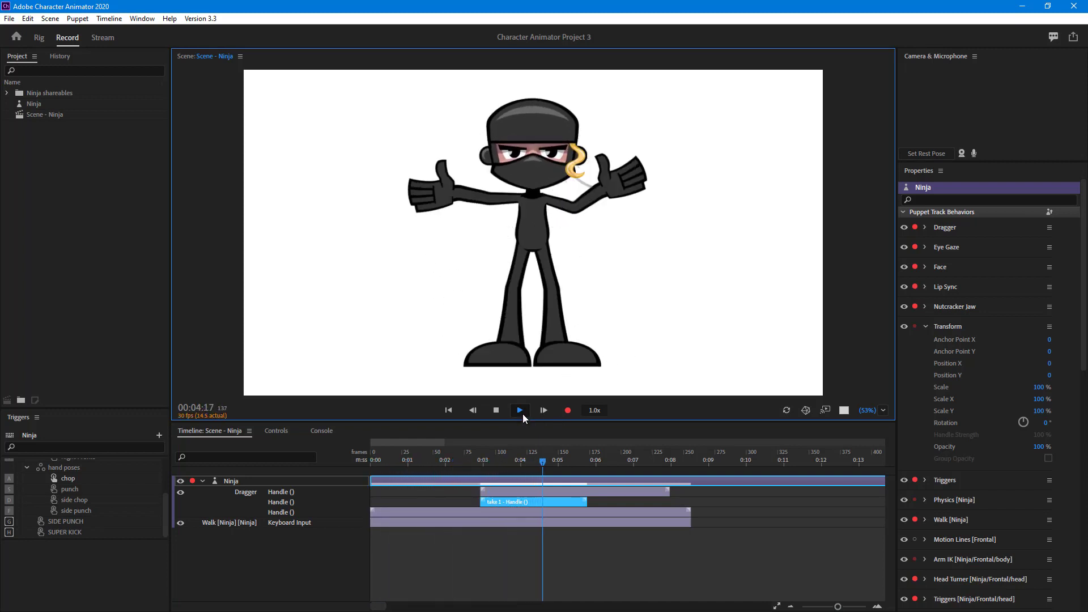
left_click(522, 414)
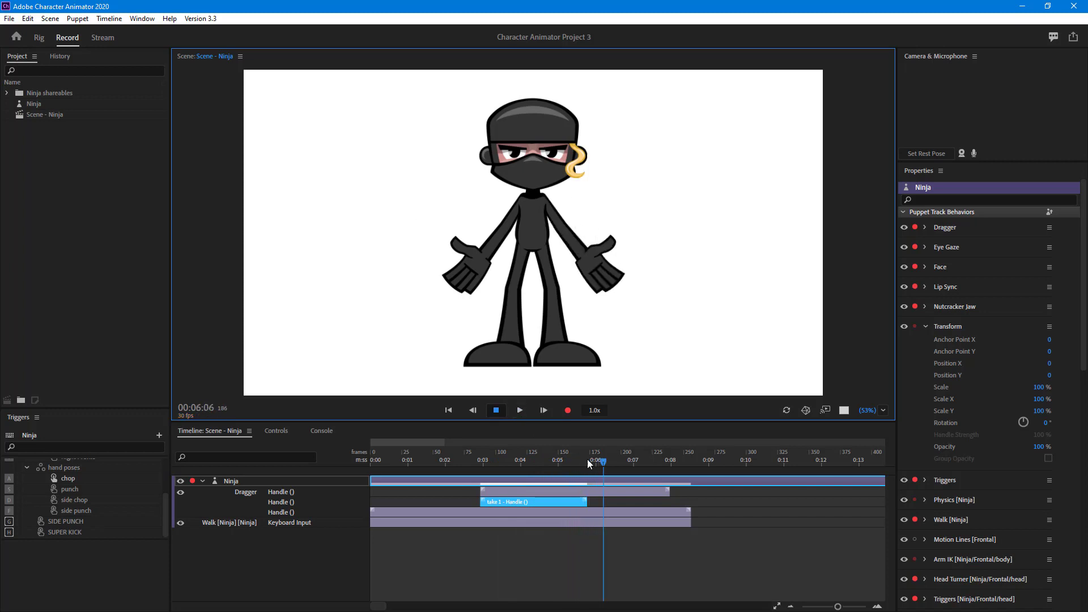
Step: Trim the first handle, Walk and third handle takes to end together at frame 172
left_click_drag(590, 458, 587, 462)
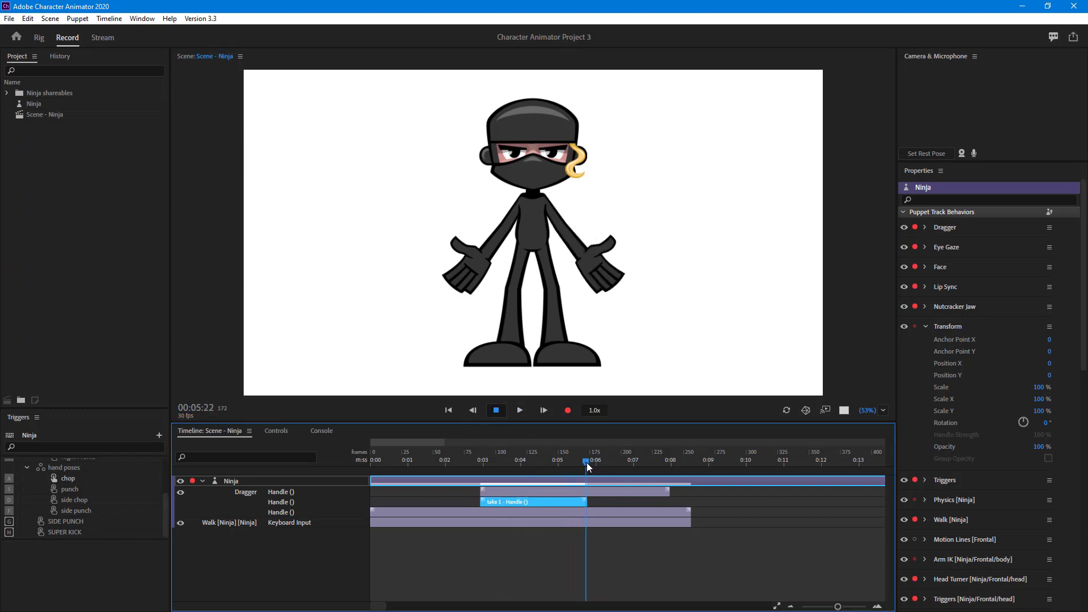
left_click(668, 492)
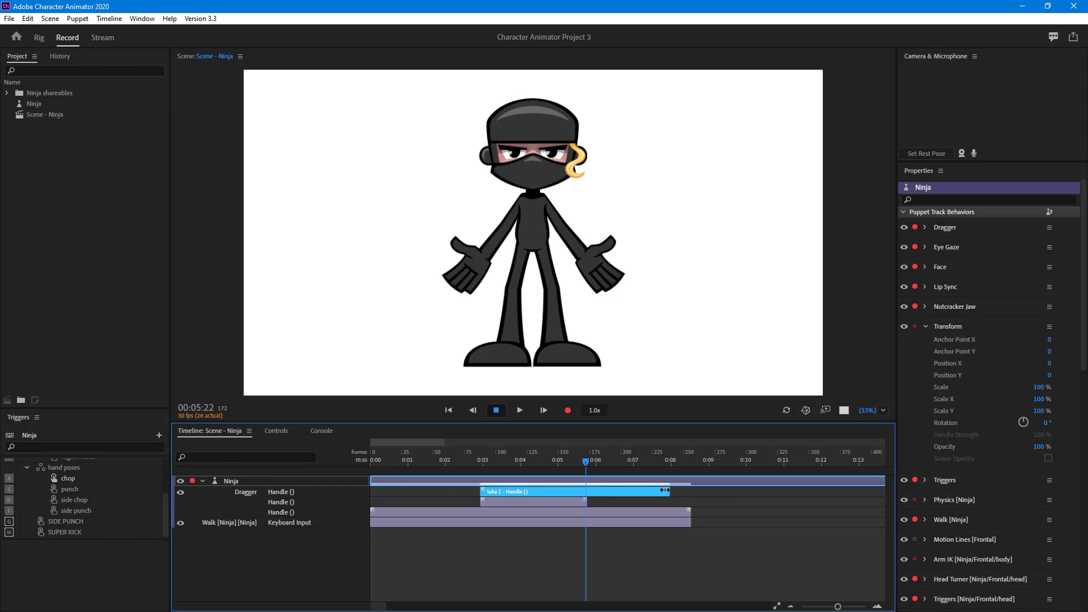
left_click_drag(668, 495, 586, 493)
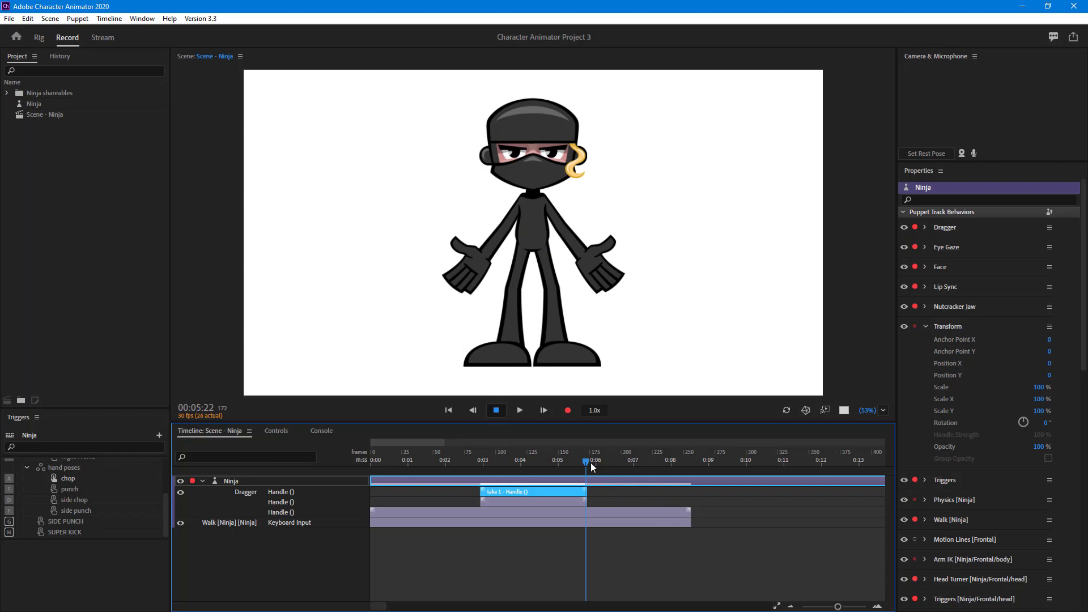
left_click_drag(587, 458, 549, 462)
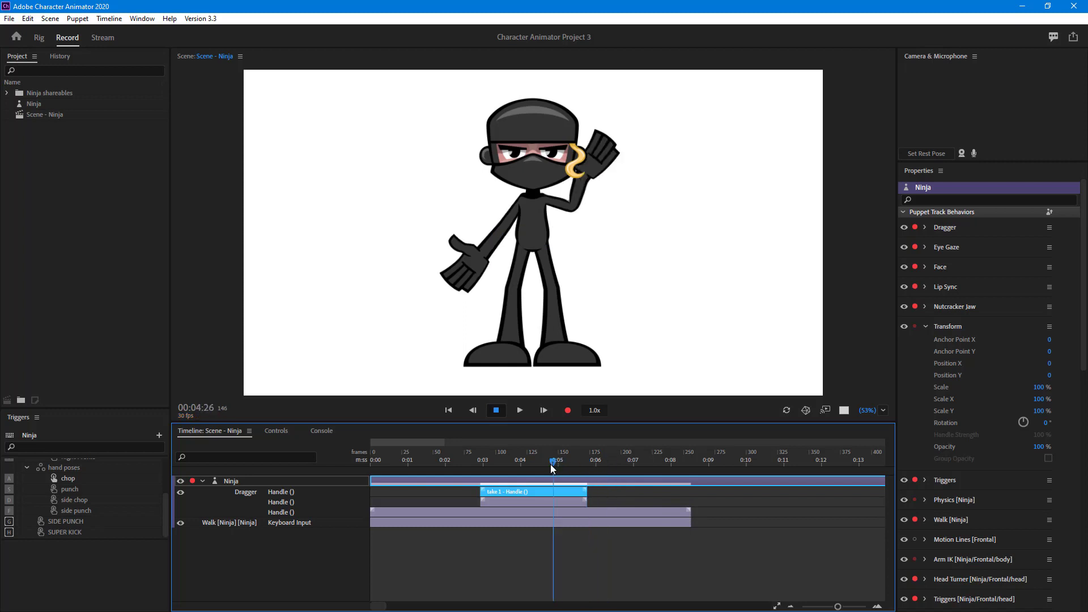
left_click(688, 522)
left_click_drag(690, 523, 587, 523)
left_click_drag(688, 511, 587, 512)
Step: Blend in the arm take's start and fade out the third handle take's end
mouse_move(485, 490)
left_mouse_down()
mouse_move(496, 491)
mouse_move(483, 502)
left_mouse_up()
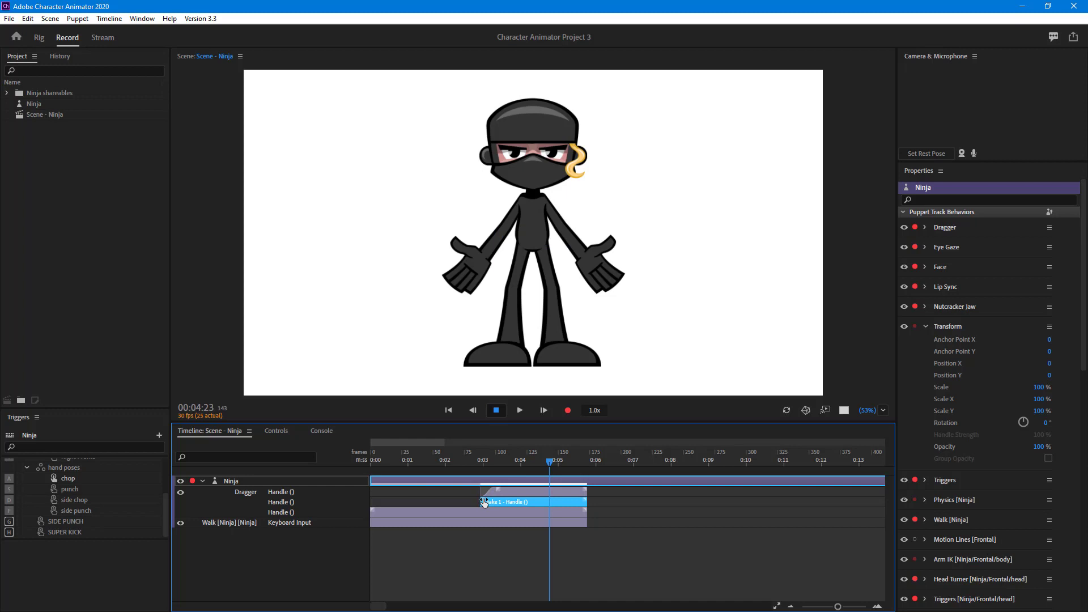
left_click(584, 490)
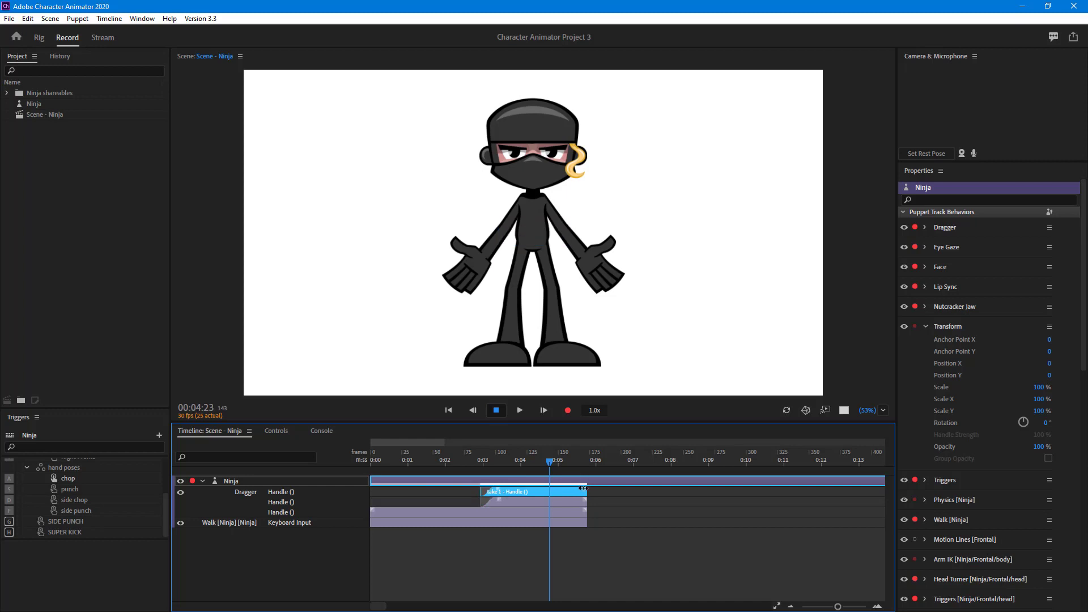
left_click(582, 512)
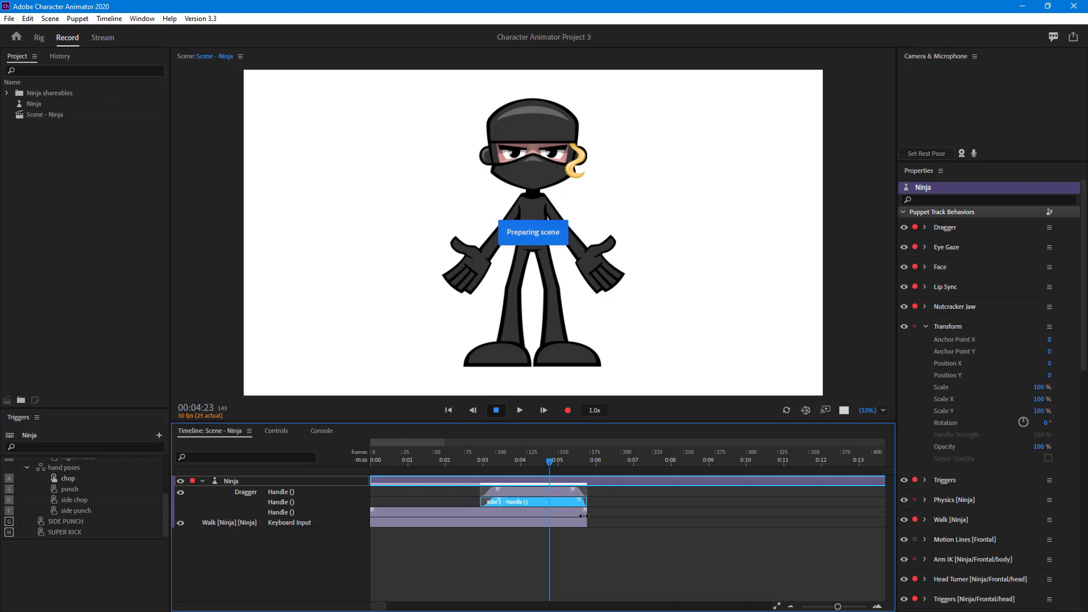
left_click_drag(583, 507, 573, 508)
left_click(317, 467)
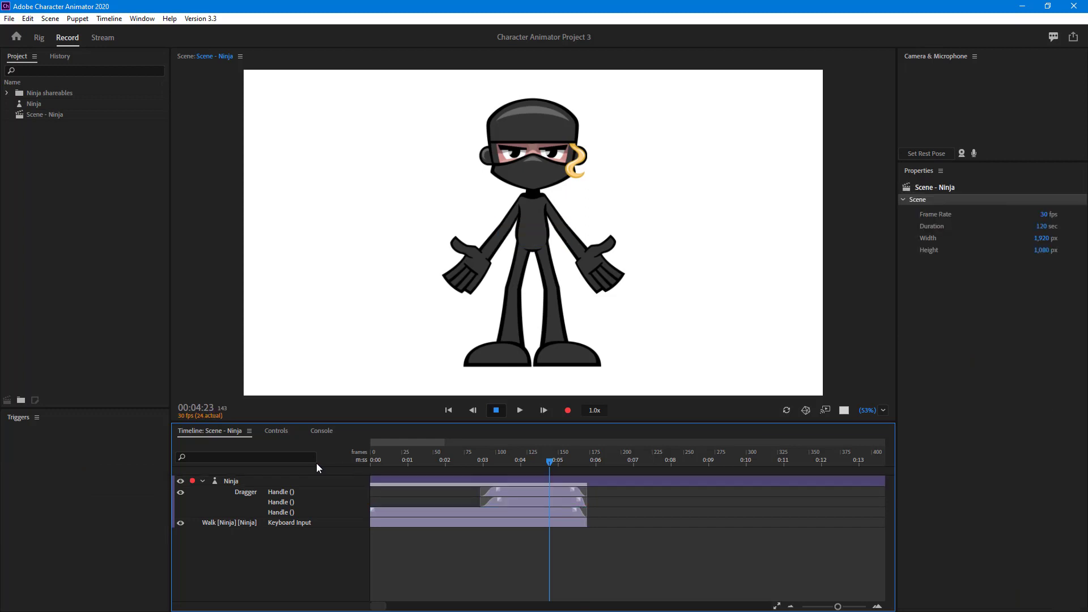
left_click_drag(379, 456, 349, 447)
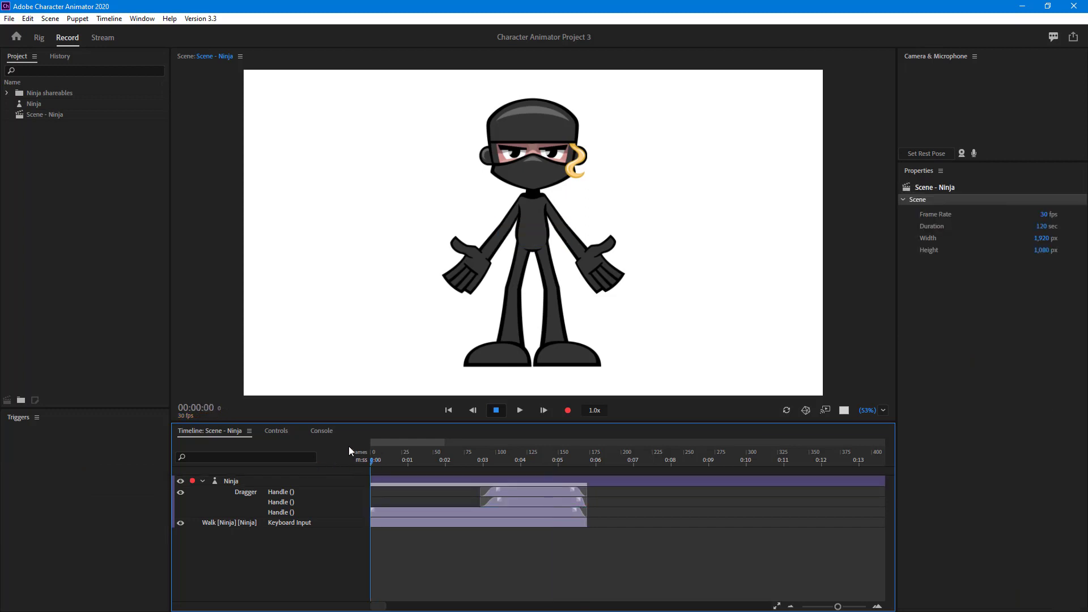
left_click(519, 411)
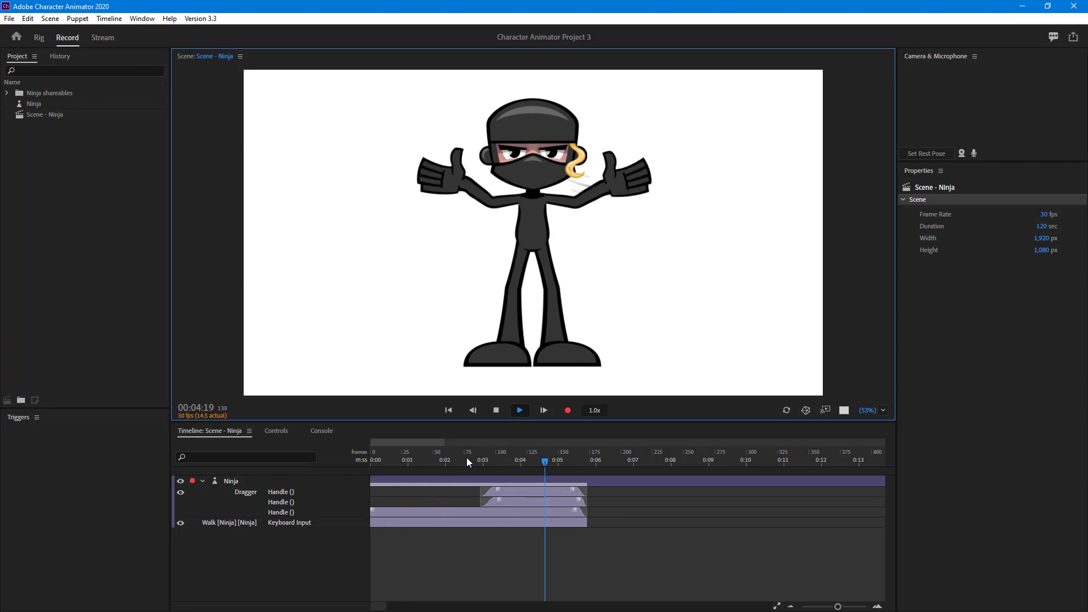
left_click(497, 409)
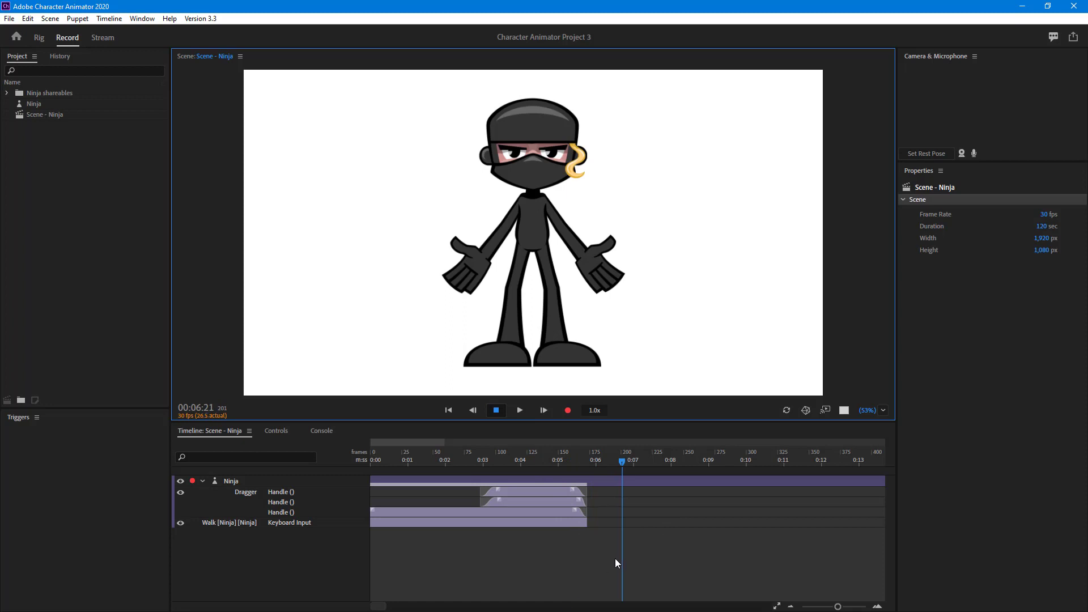
Step: Select all four recorded takes and apply Create Replay and Trigger
left_click_drag(604, 550, 370, 485)
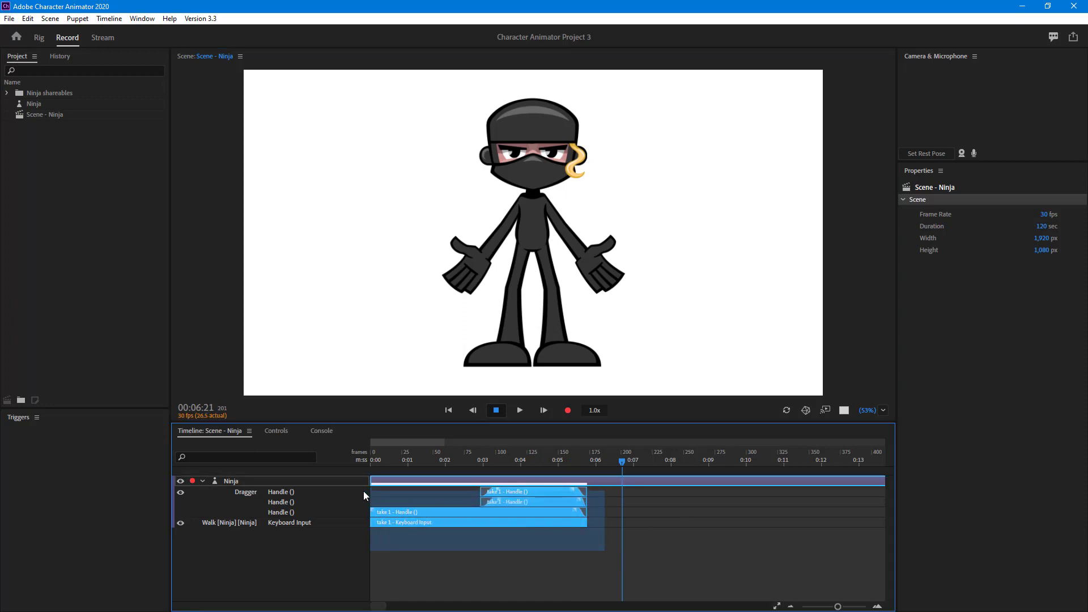
right_click(538, 505)
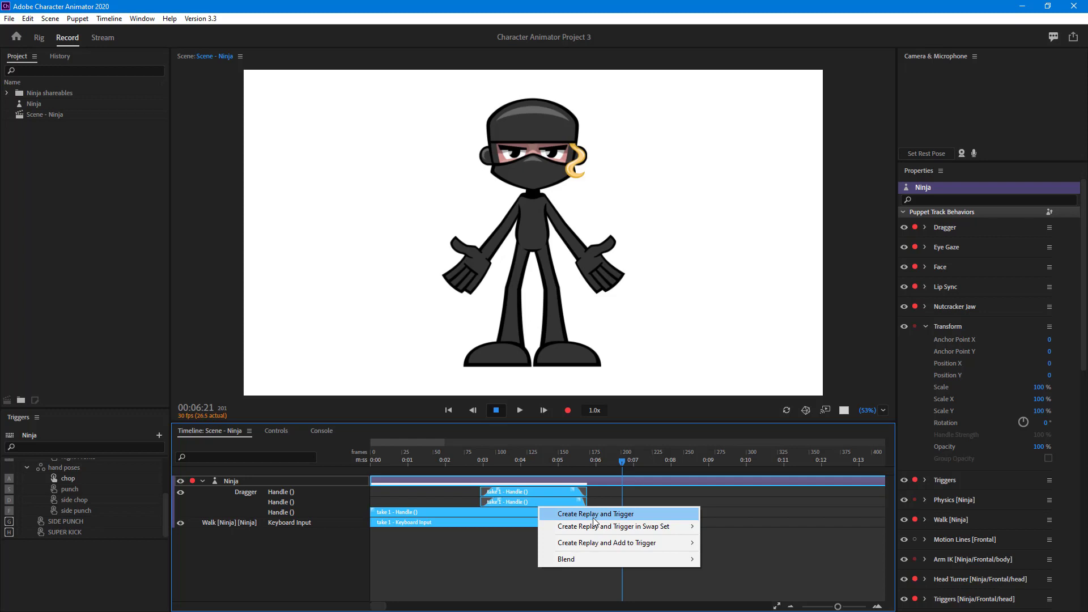
left_click(484, 553)
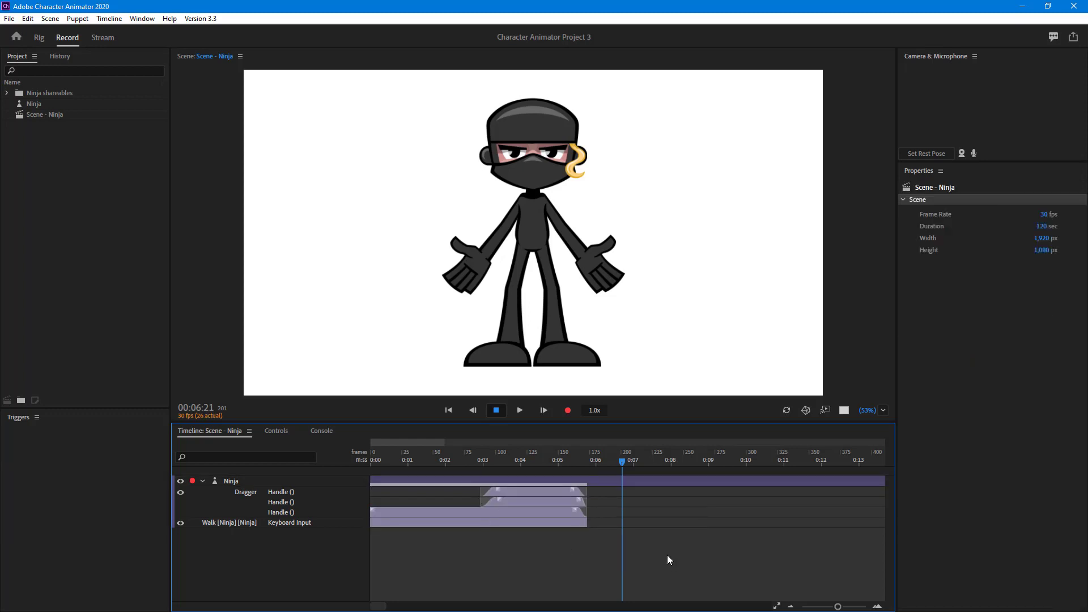
left_click_drag(656, 546, 533, 491)
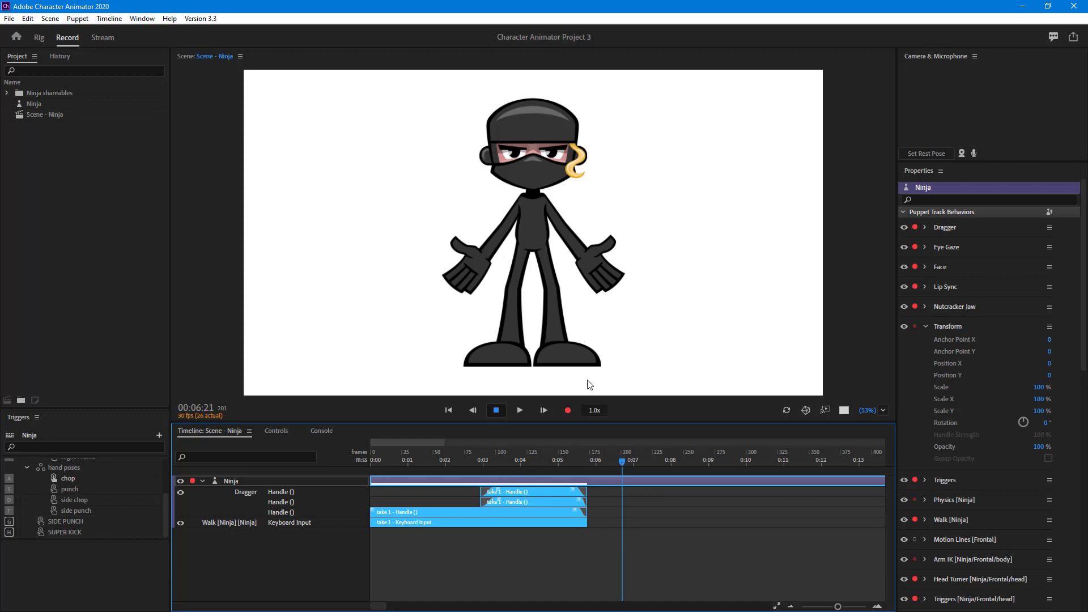
right_click(545, 493)
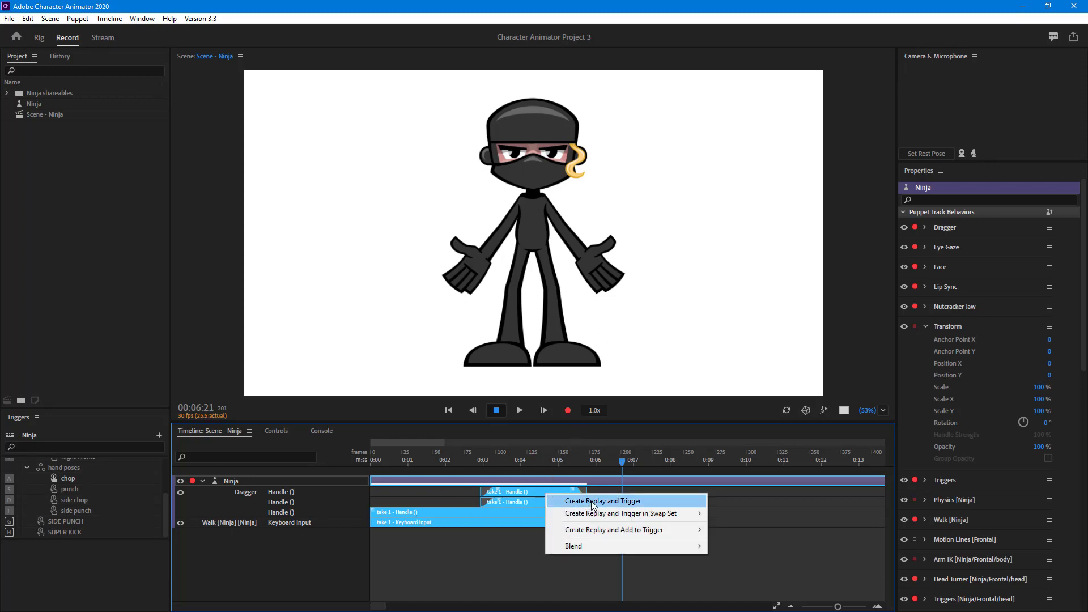
left_click(592, 502)
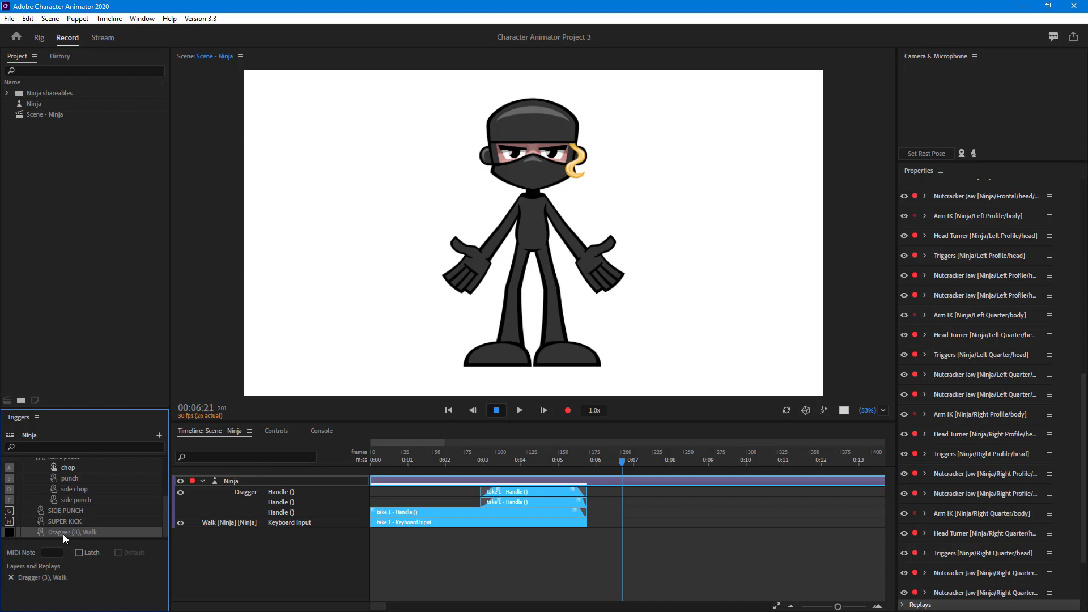
Step: Preview the Dragger (3), Walk replay from Replays, then start a new recording at frame 256
scroll(956, 464, "down", 3)
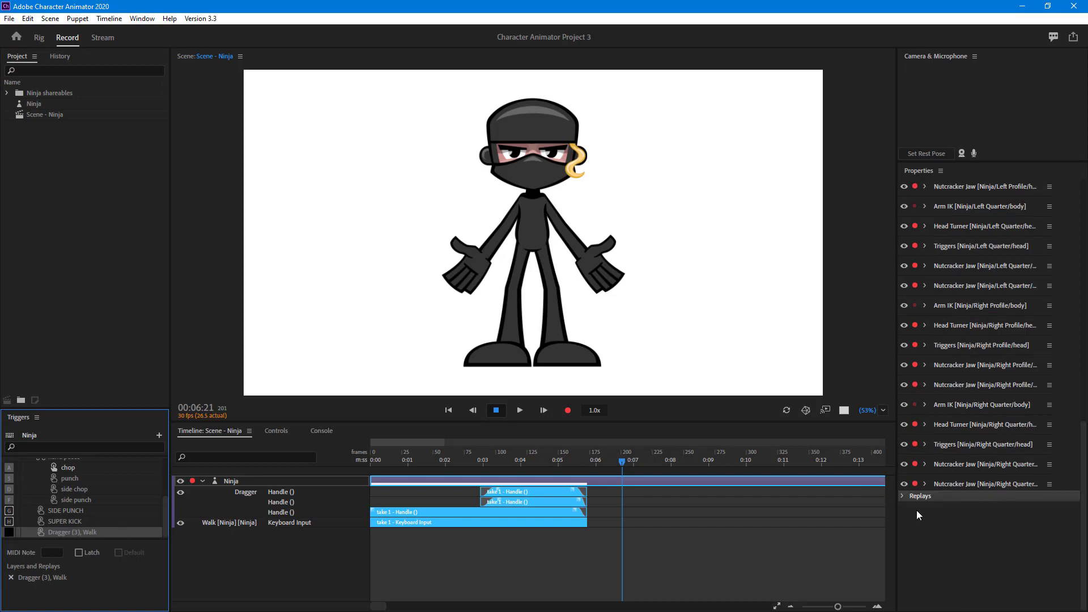
left_click(902, 496)
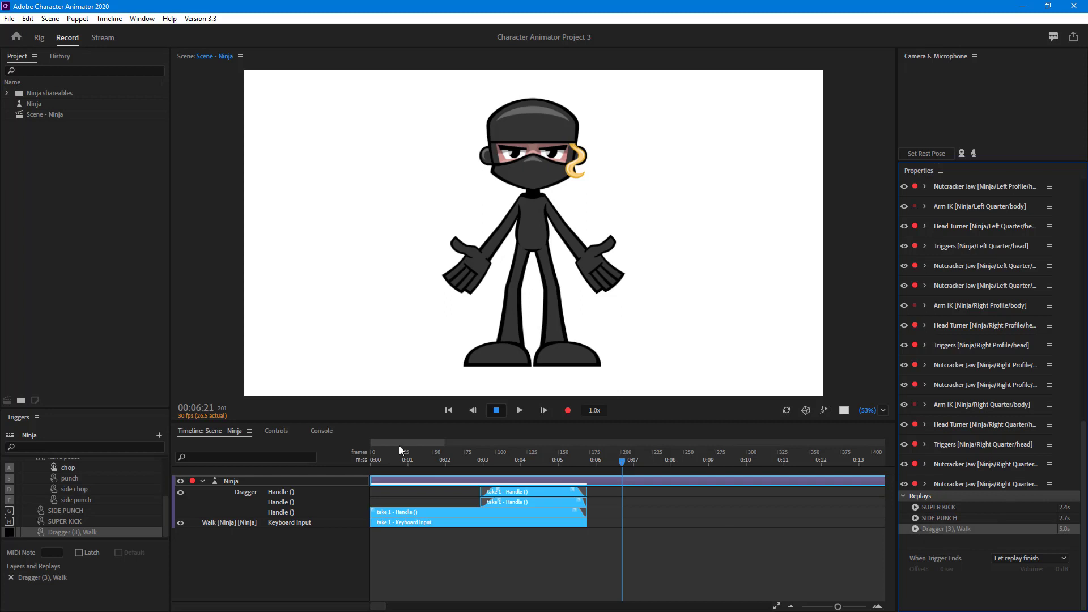
left_click_drag(385, 467, 202, 476)
left_click(912, 528)
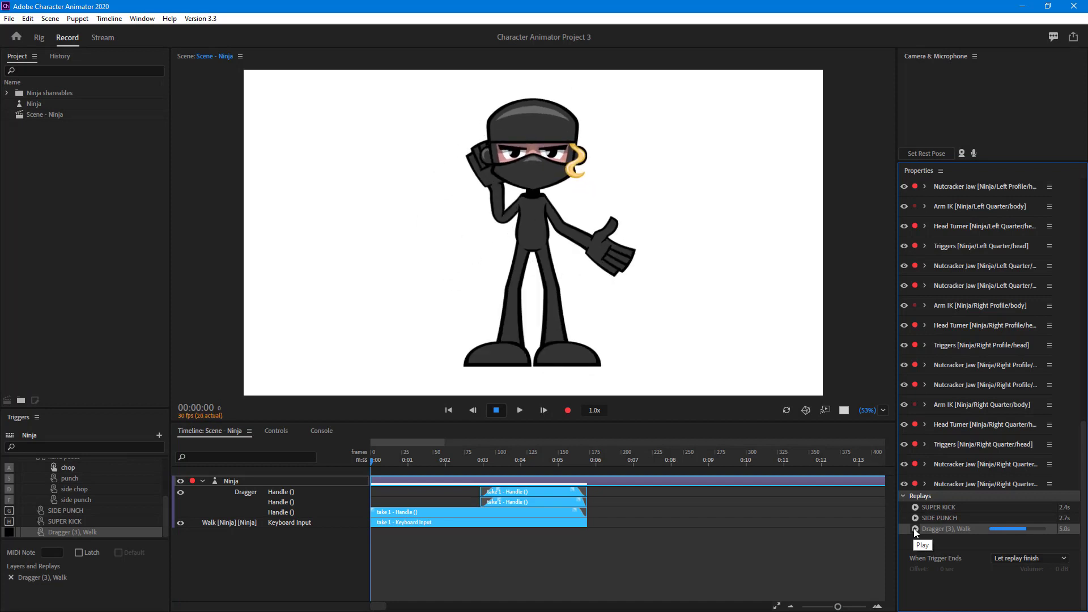
left_click(691, 452)
left_click(568, 410)
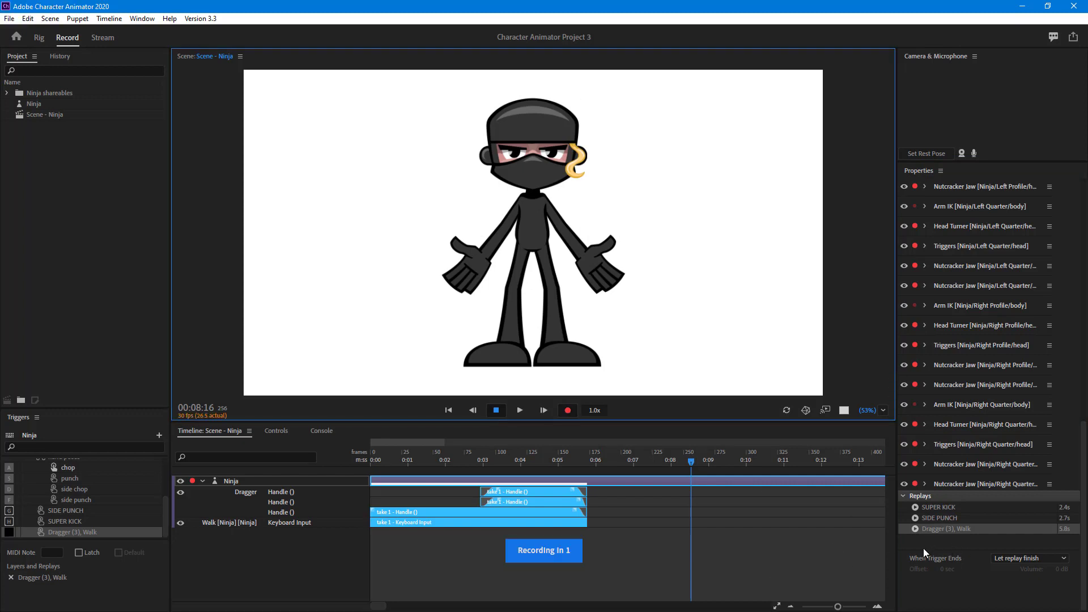
Step: Record a take of the Dragger (3), Walk replay firing, then stop and deselect the clips
left_click(917, 531)
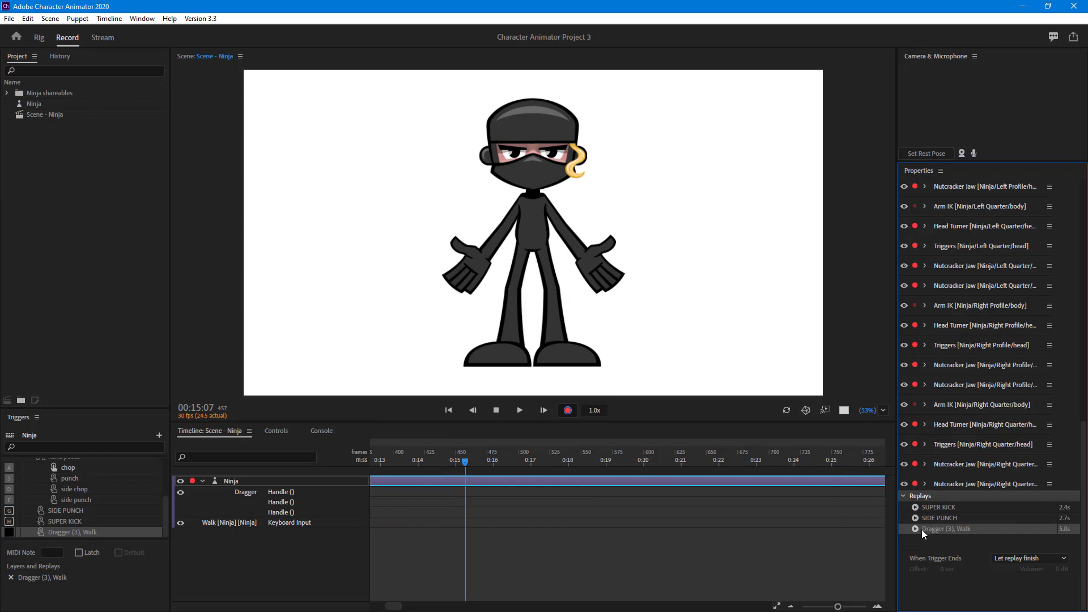
left_click(500, 413)
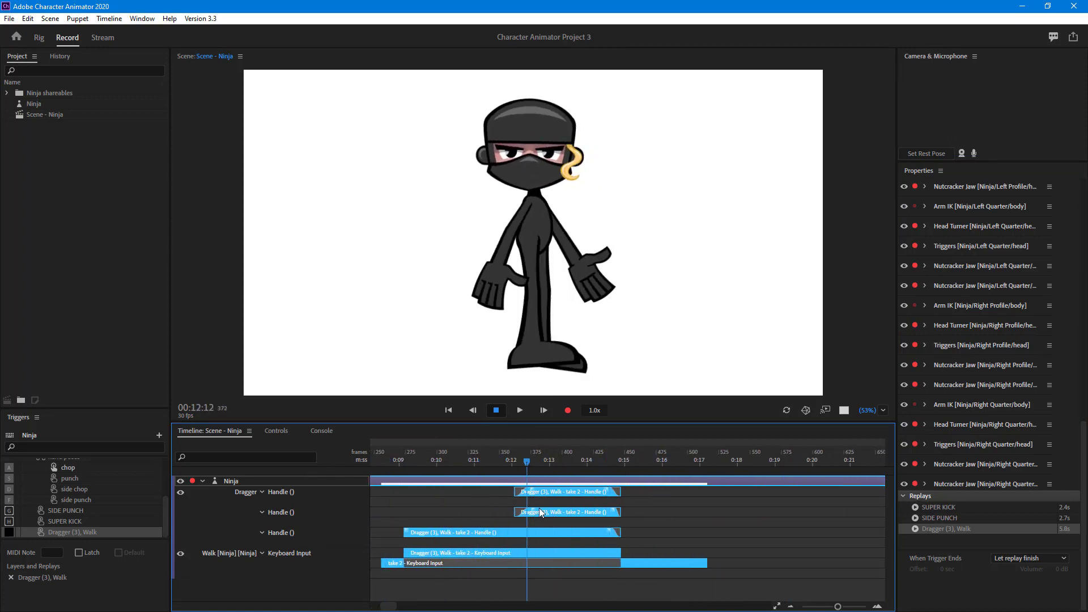
left_click(497, 411)
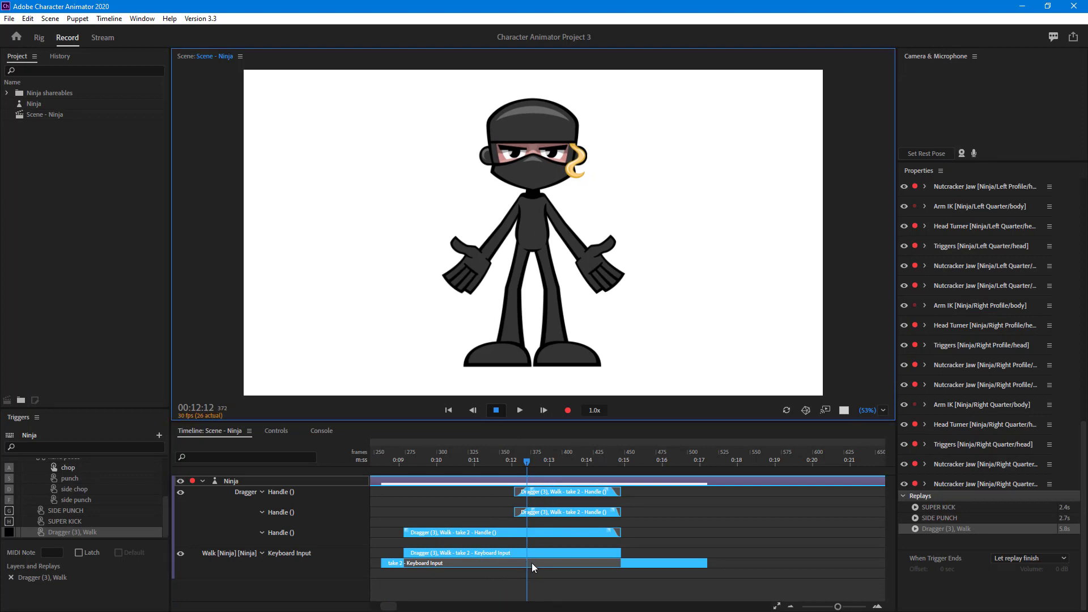
left_click(490, 565)
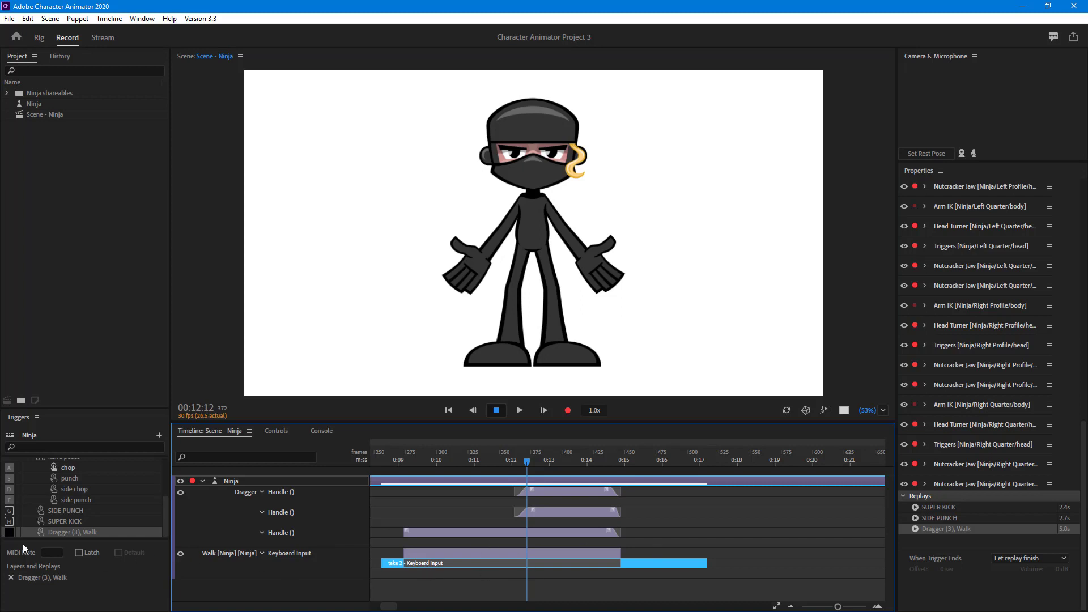
Step: Bind the Dragger (3), Walk trigger to key A, test it at 00:18:02, and enable Latch
left_click(9, 533)
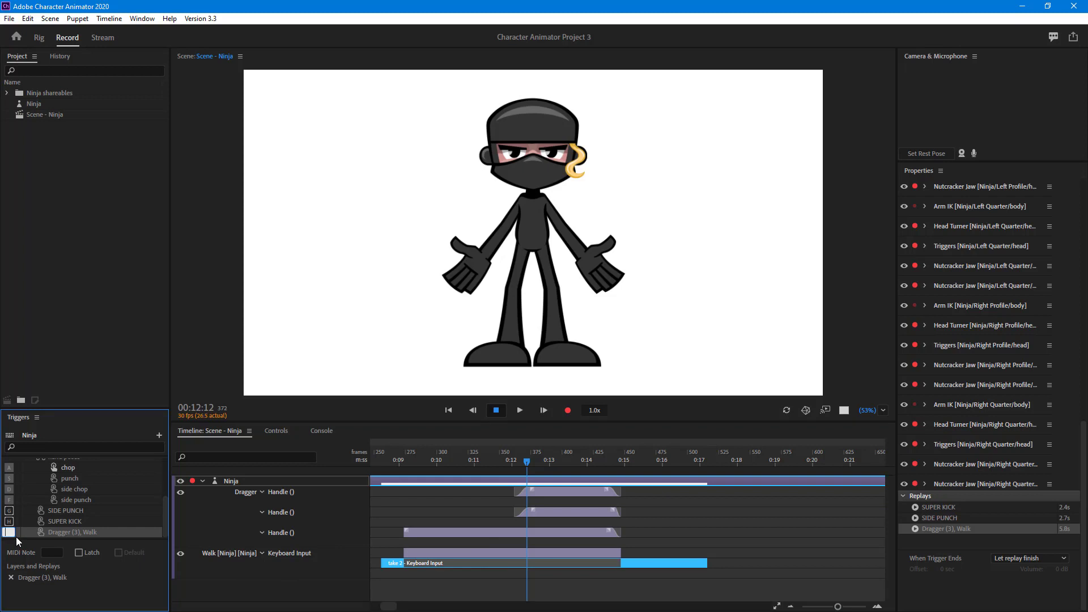
key("a")
left_click(703, 459)
left_click(740, 461)
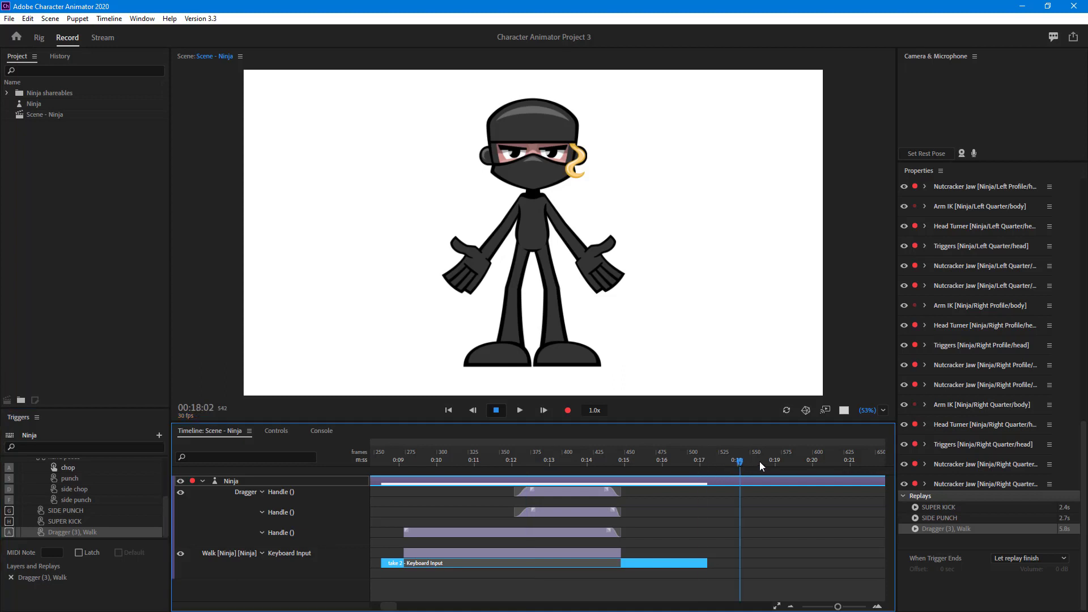
key("a")
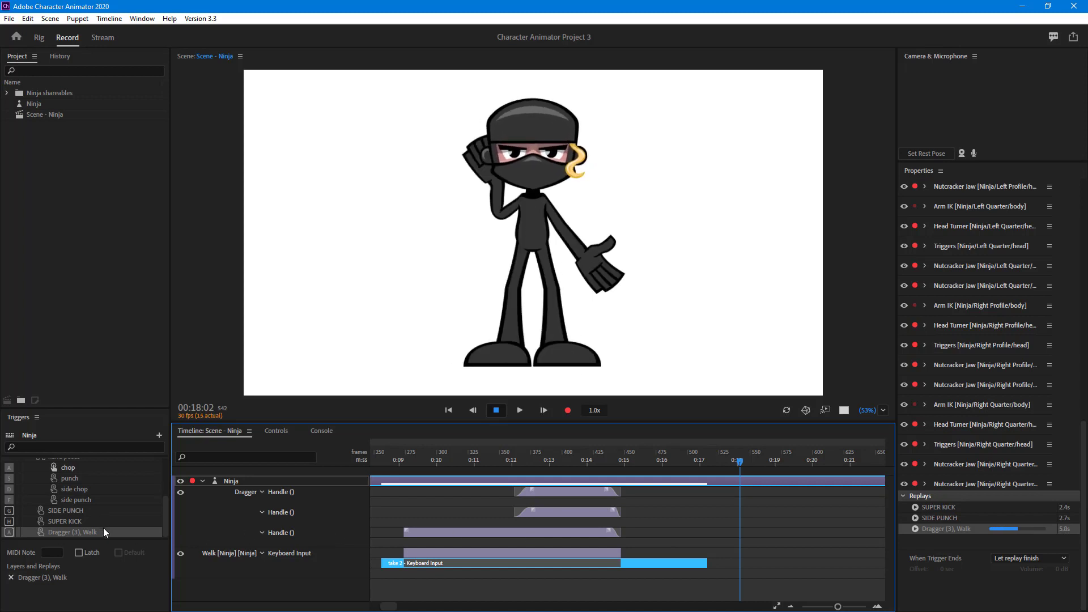
left_click(87, 557)
left_click(85, 556)
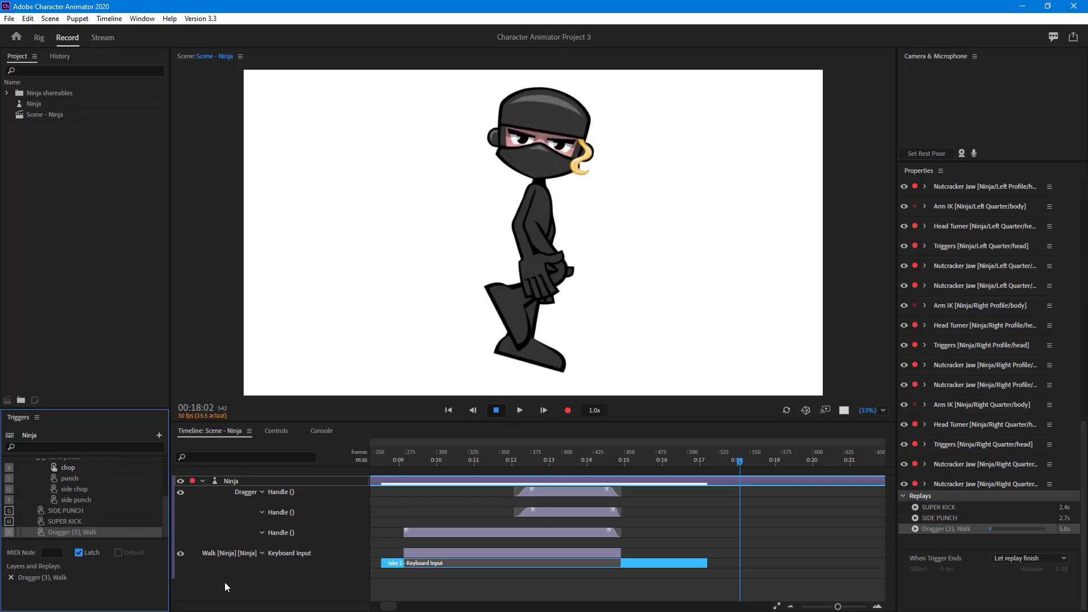
Step: Uncheck Latch for the Dragger (3), Walk trigger
left_click(78, 553)
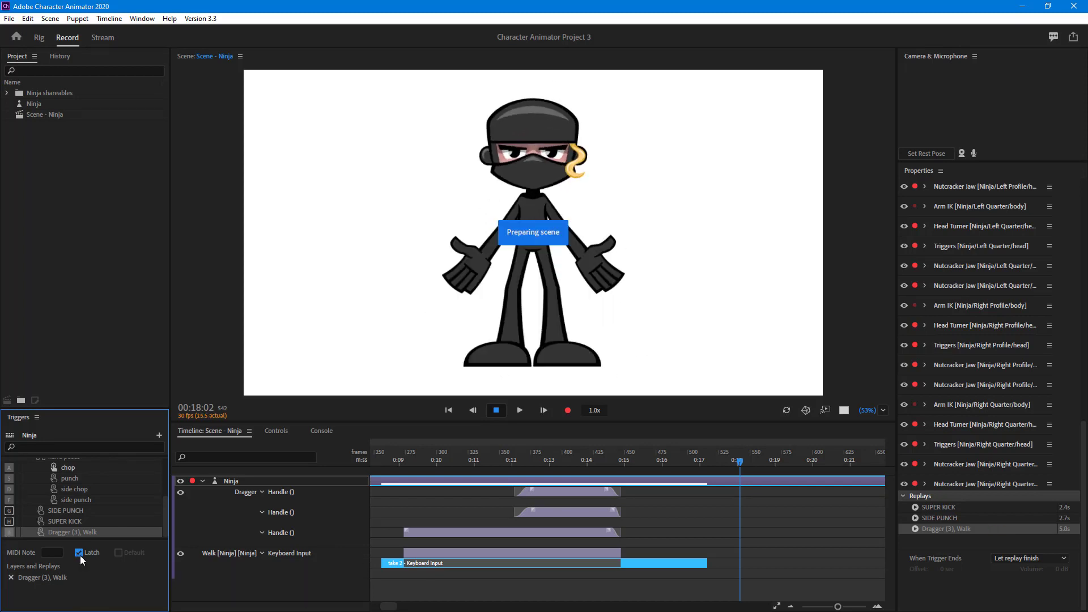